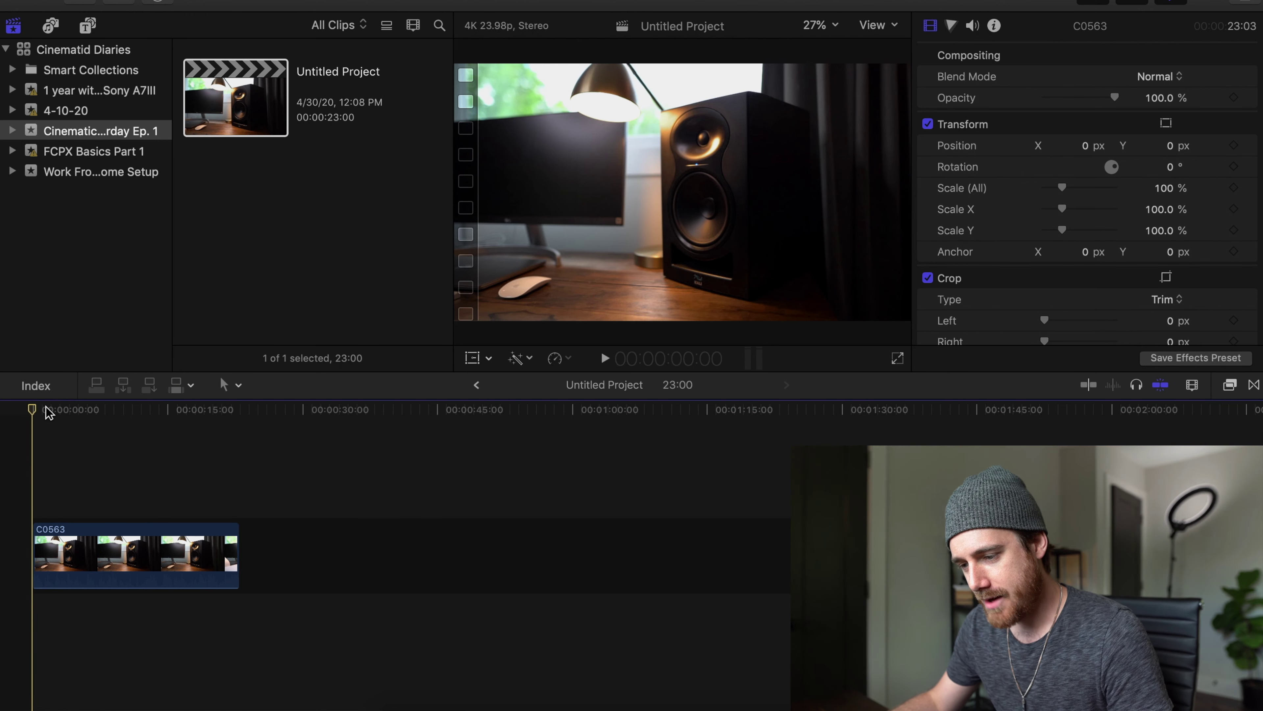
{"action": "mouse_move", "coordinate": [33, 409]}
{"action": "left_mouse_down"}
{"action": "mouse_move", "coordinate": [155, 410]}
{"action": "mouse_move", "coordinate": [31, 414]}
{"action": "left_mouse_up"}
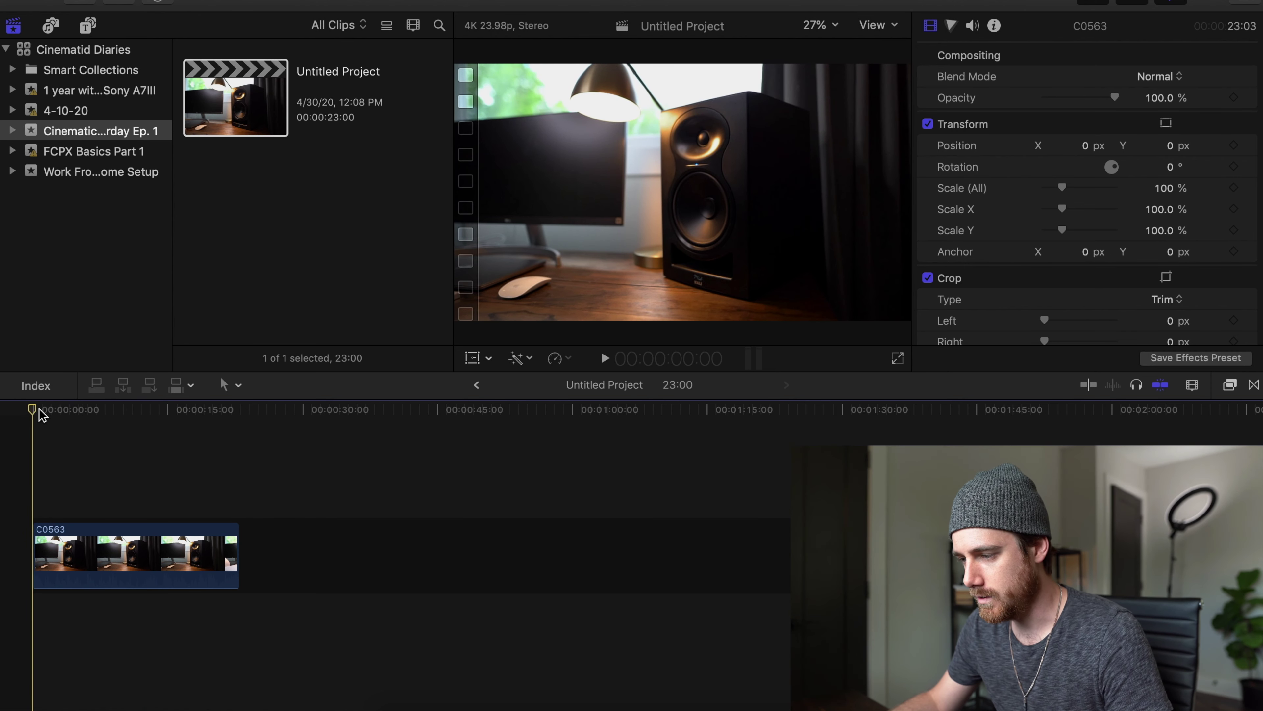
{"action": "left_click", "coordinate": [37, 416]}
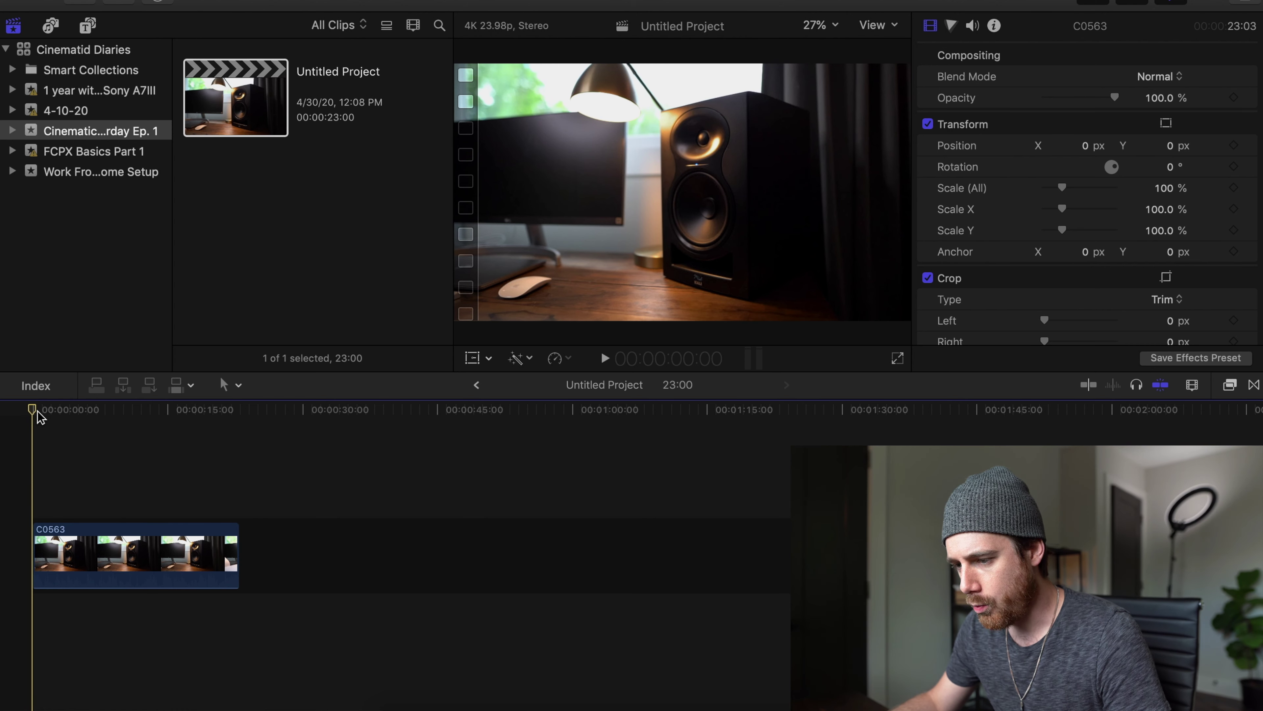
{"action": "mouse_move", "coordinate": [34, 415]}
{"action": "left_mouse_down"}
{"action": "mouse_move", "coordinate": [124, 409]}
{"action": "mouse_move", "coordinate": [43, 419]}
{"action": "left_mouse_up"}
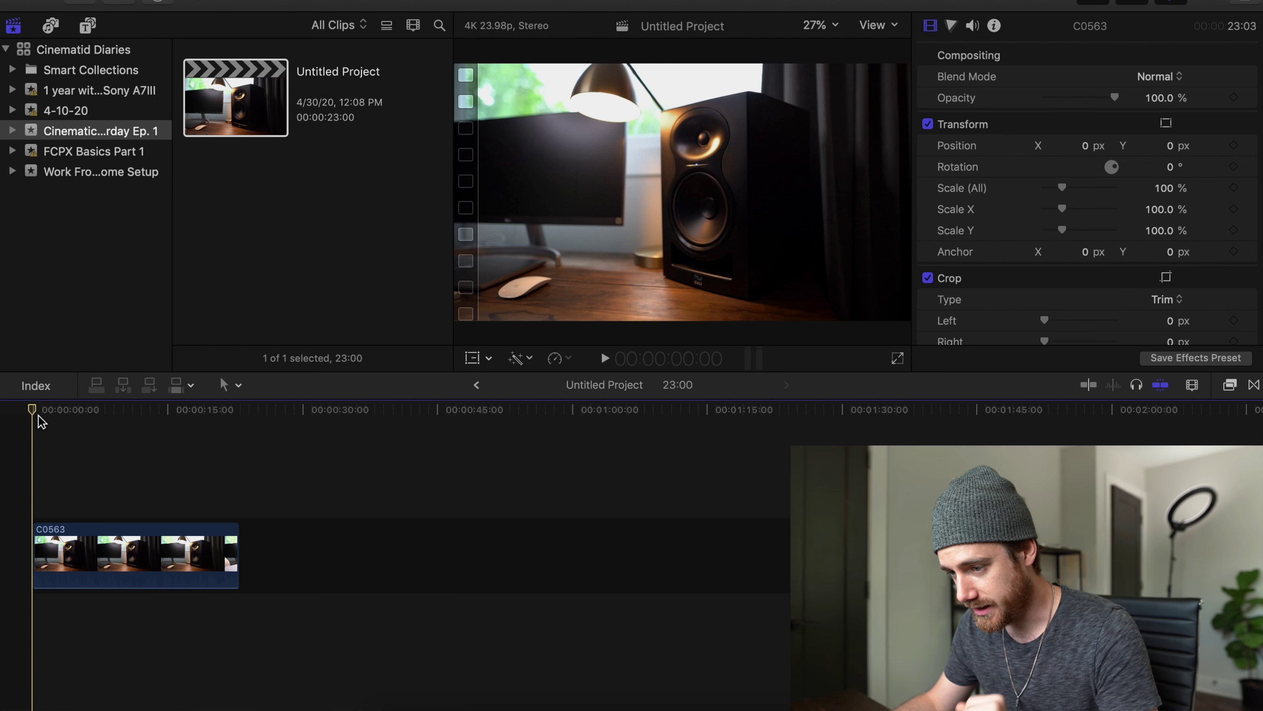
- Scale clip C0563 to 120% and shift its X position to -385 px
{"action": "left_click", "coordinate": [104, 553]}
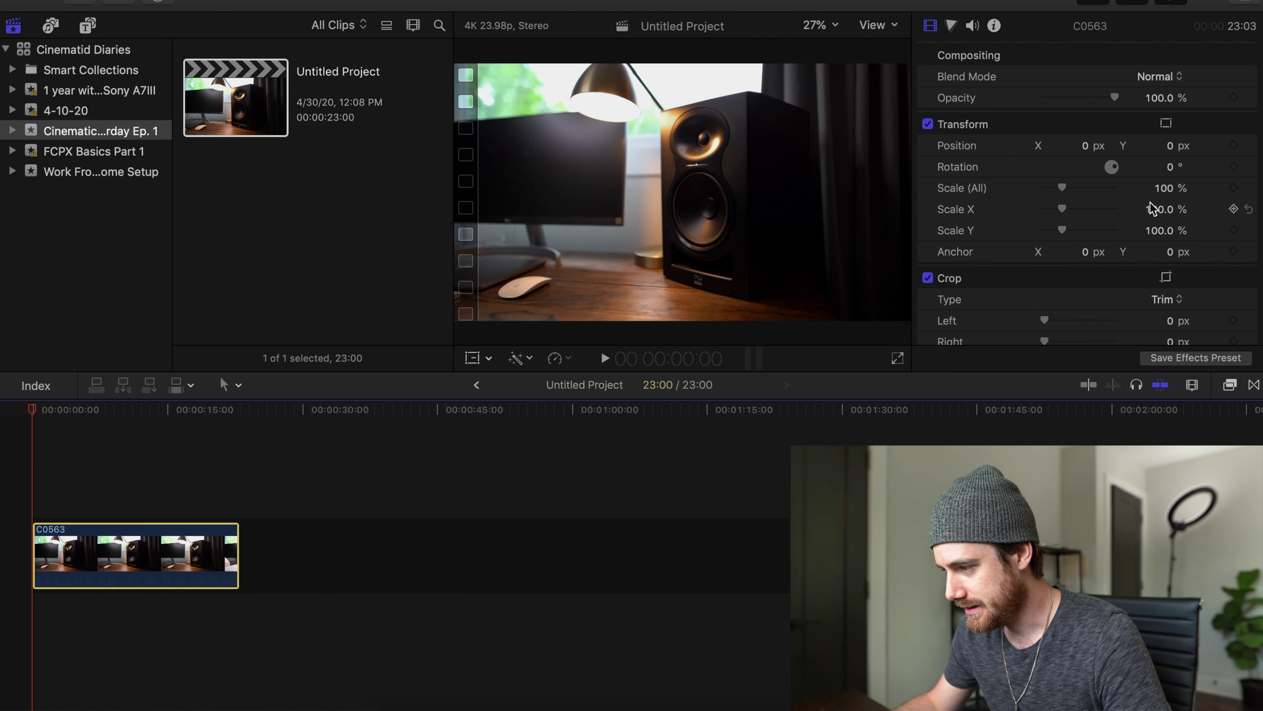
{"action": "left_click", "coordinate": [1162, 190]}
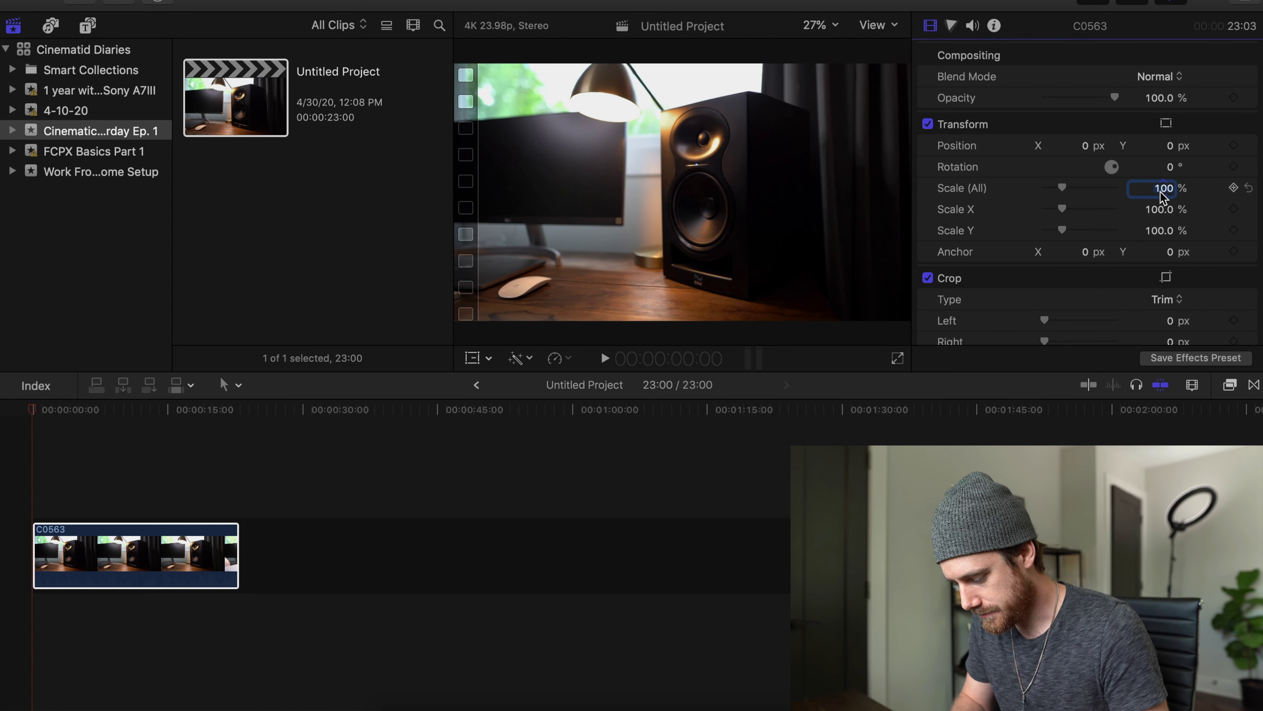
{"action": "type", "text": "120"}
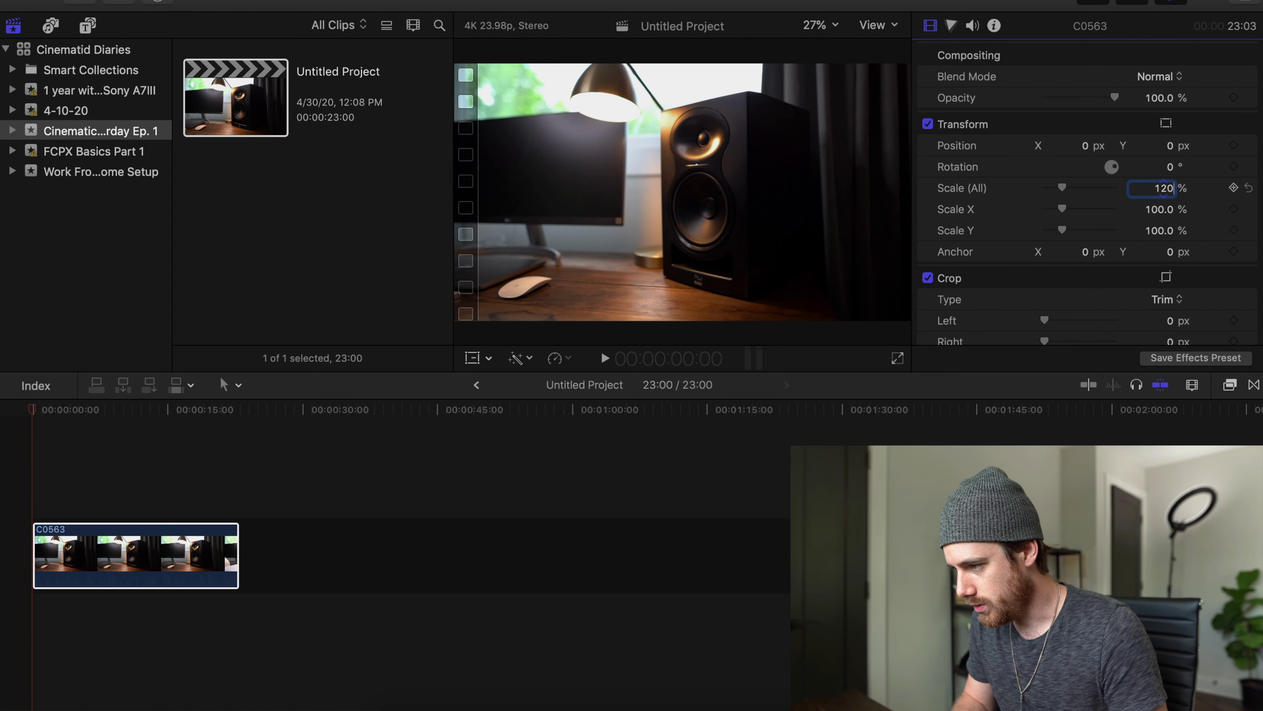
{"action": "key", "text": "Return"}
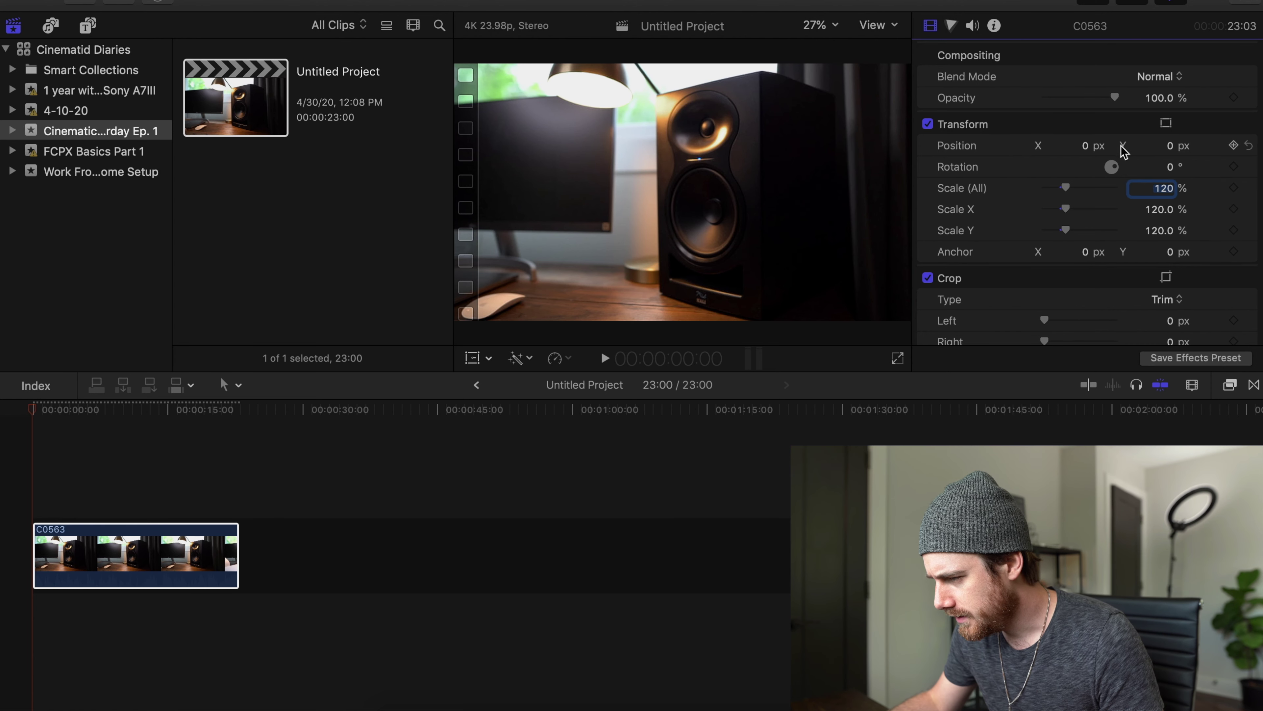
{"action": "mouse_move", "coordinate": [1085, 145]}
{"action": "left_mouse_down"}
{"action": "mouse_move", "coordinate": [1069, 152]}
{"action": "mouse_move", "coordinate": [1085, 146]}
{"action": "left_mouse_up"}
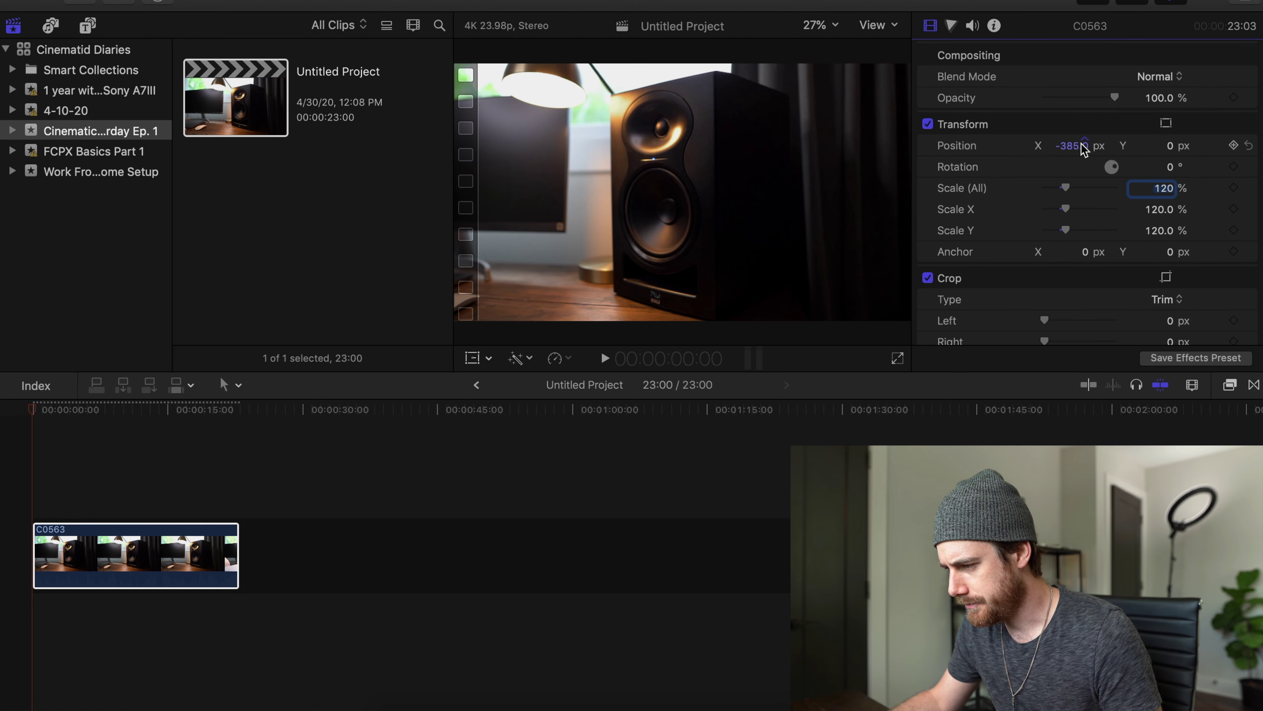
- Add a starting Position keyframe at X -385 px and play to find the cut point
{"action": "left_click", "coordinate": [1234, 145]}
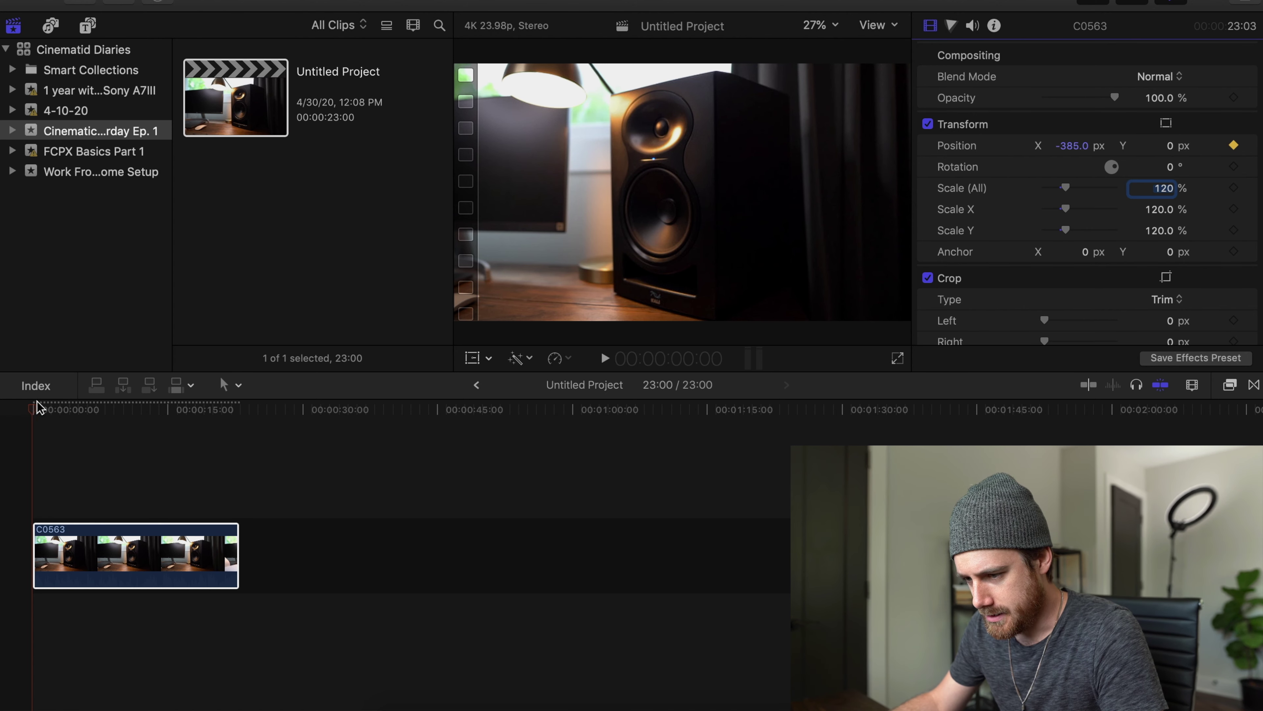
{"action": "left_click", "coordinate": [66, 409]}
{"action": "key", "text": "space"}
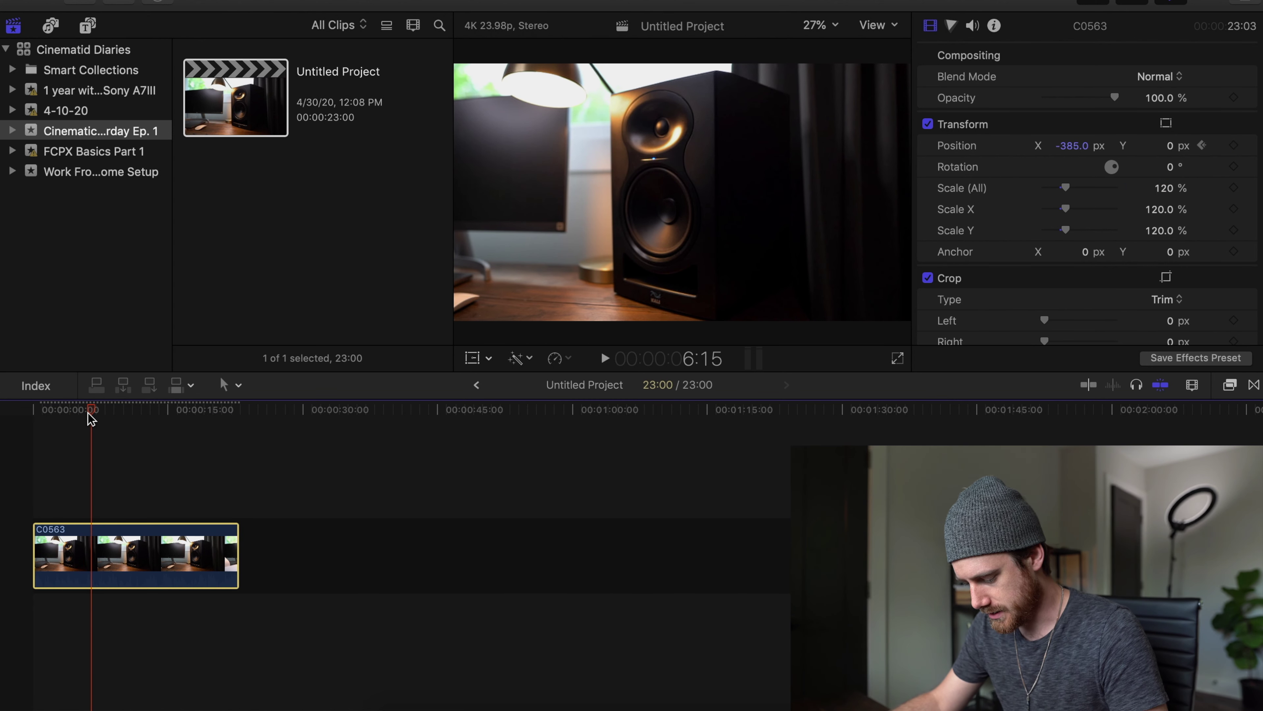
- Cut the clip at 6:15, delete the remainder, and reselect the trimmed clip
{"action": "key", "text": "super+b"}
{"action": "left_click", "coordinate": [179, 545]}
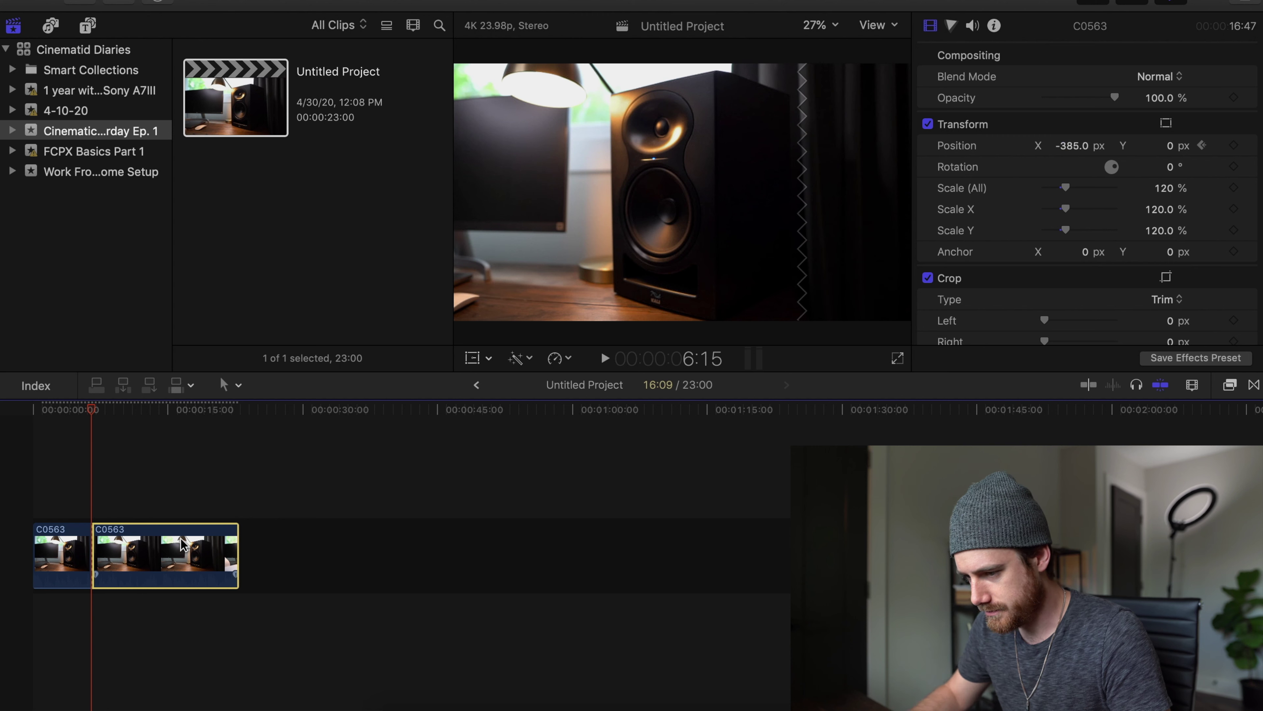
{"action": "key", "text": "Delete"}
{"action": "key", "text": "Left"}
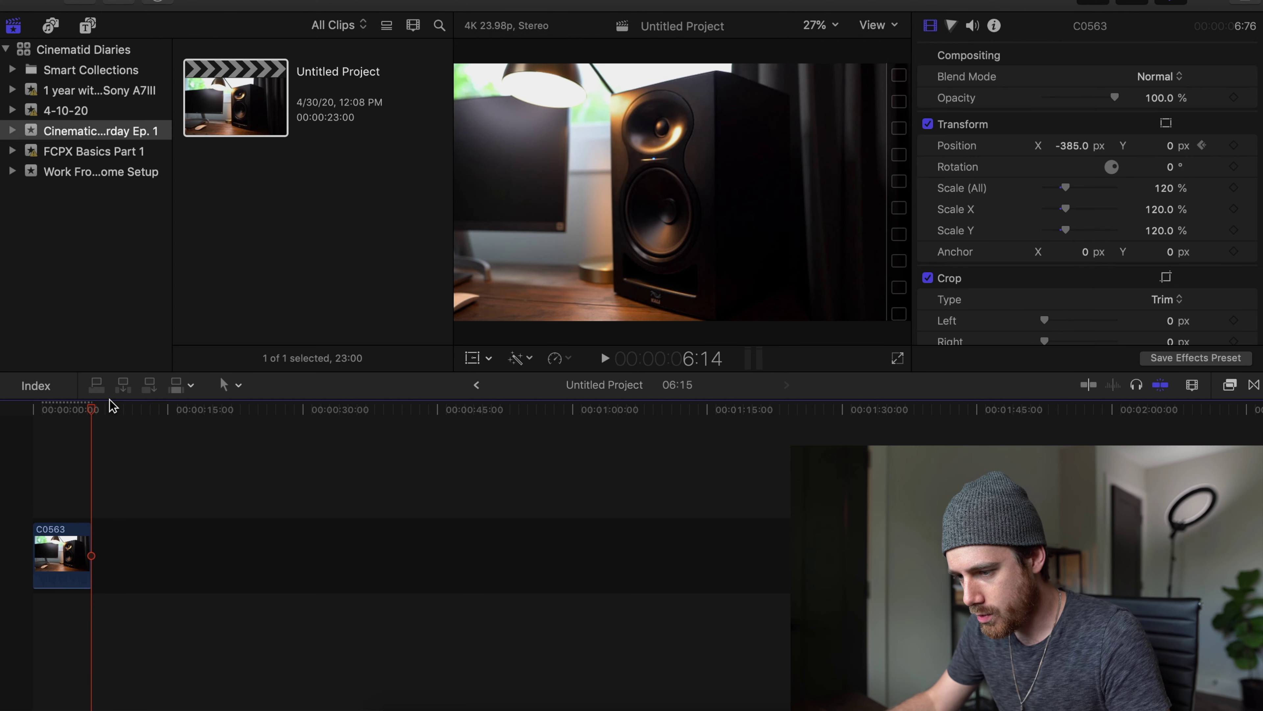
{"action": "left_click", "coordinate": [86, 409]}
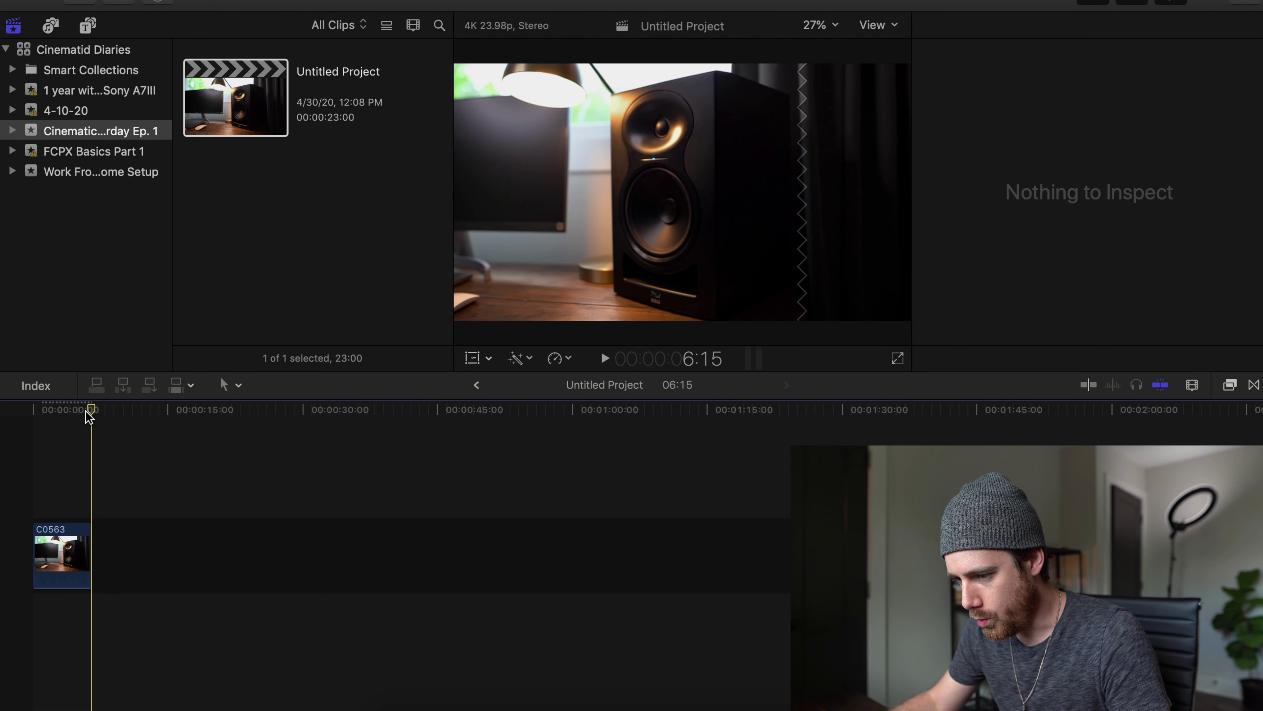
{"action": "left_click", "coordinate": [72, 554]}
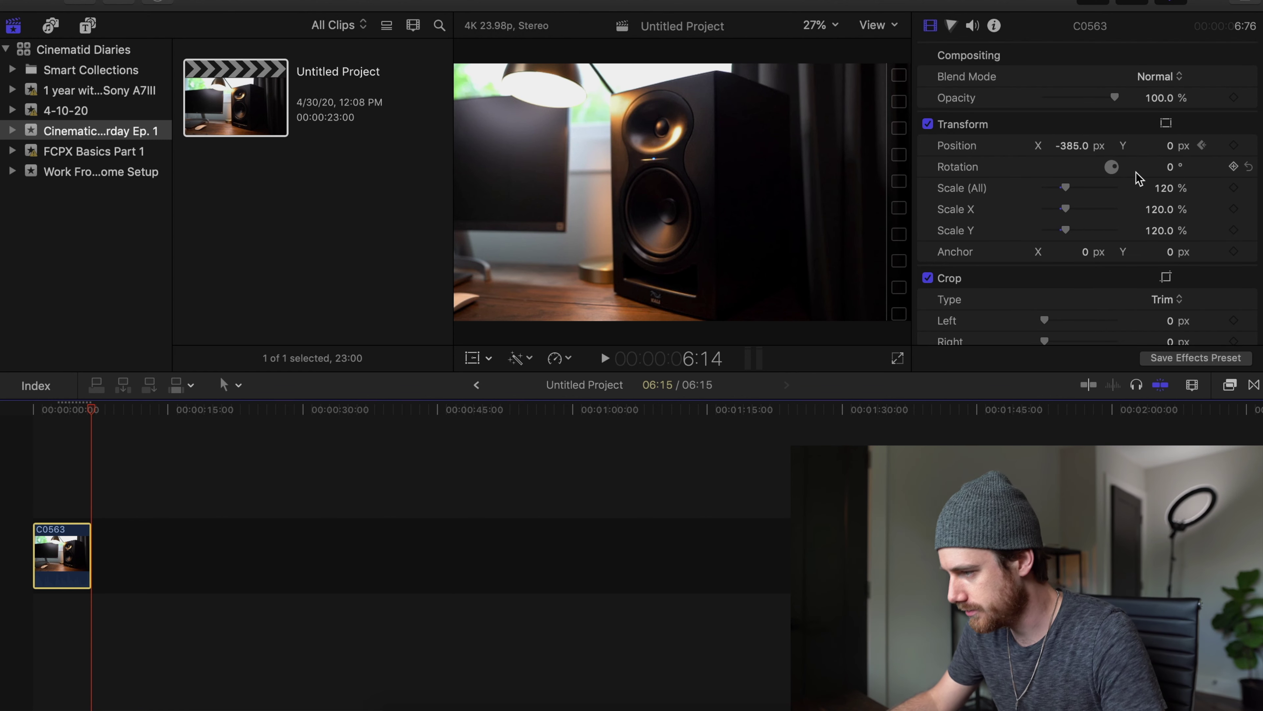
- Add a Position keyframe at the clip's last frame with X set to 0 px
{"action": "left_click", "coordinate": [1234, 145]}
{"action": "left_click", "coordinate": [1075, 145]}
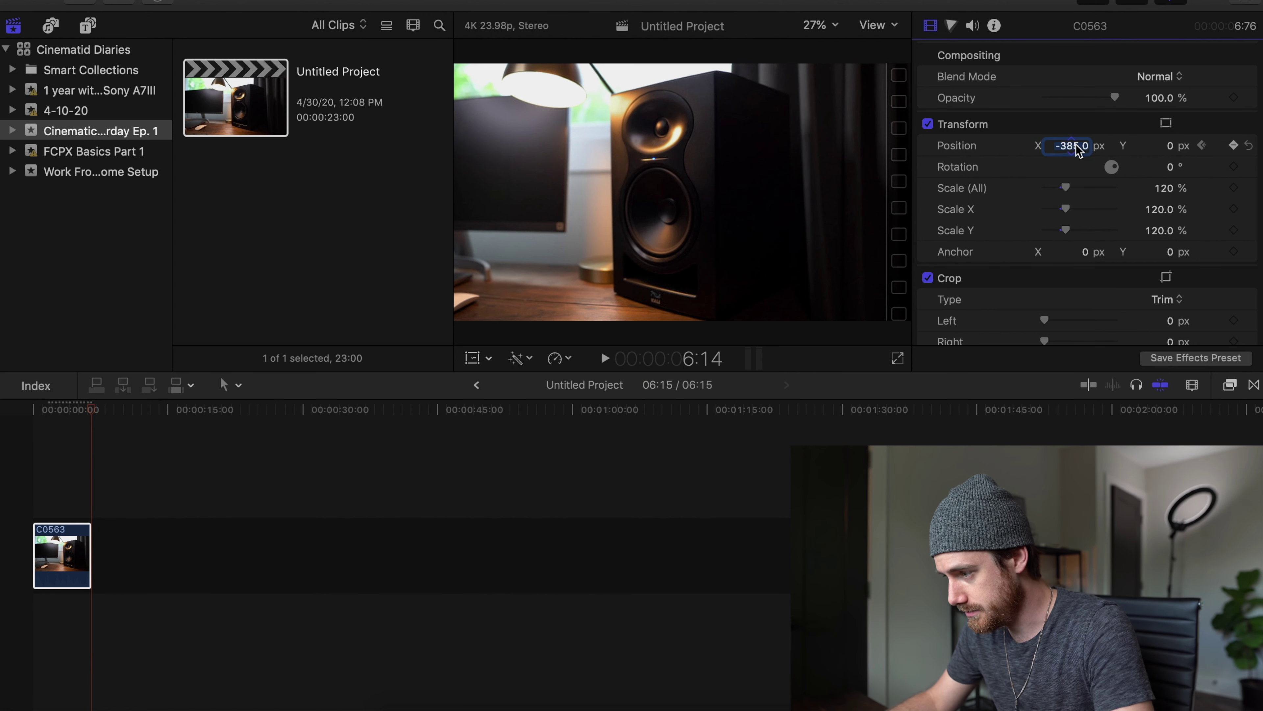
{"action": "type", "text": "0"}
{"action": "key", "text": "Return"}
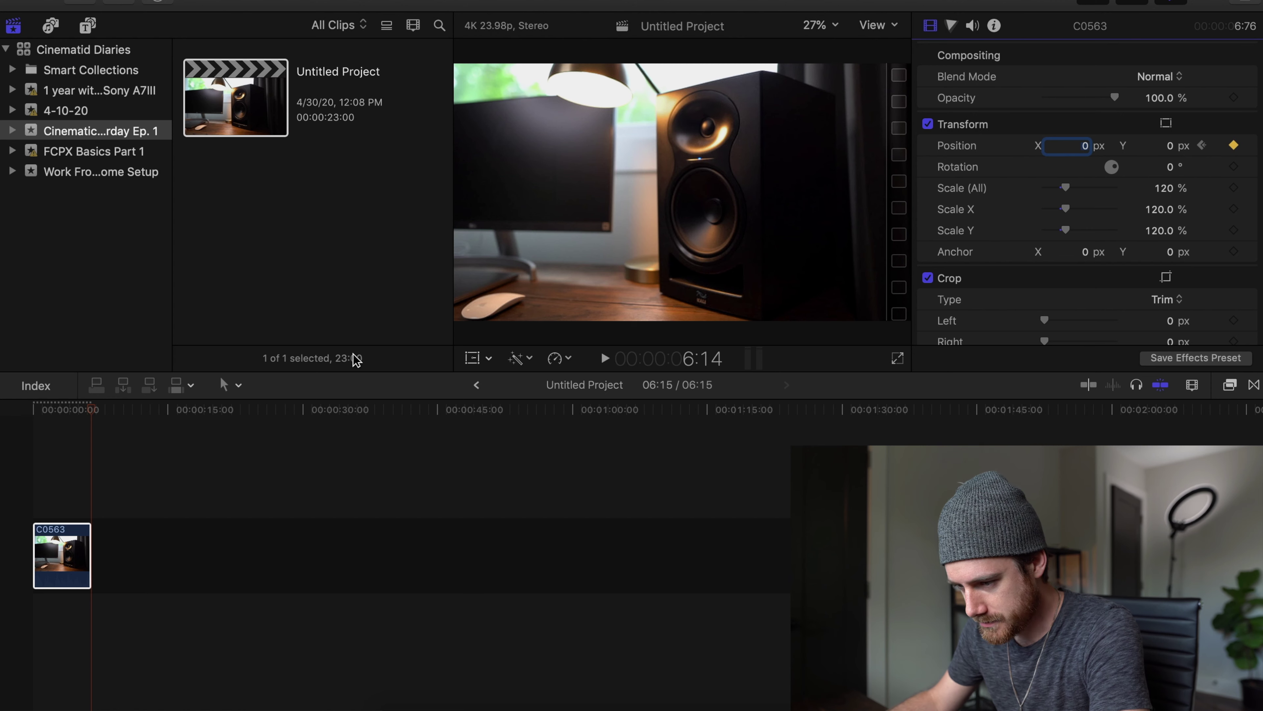
- Return to the clip's start and play back the -385 to 0 px pan
{"action": "left_click_drag", "start_coordinate": [71, 405], "coordinate": [32, 408]}
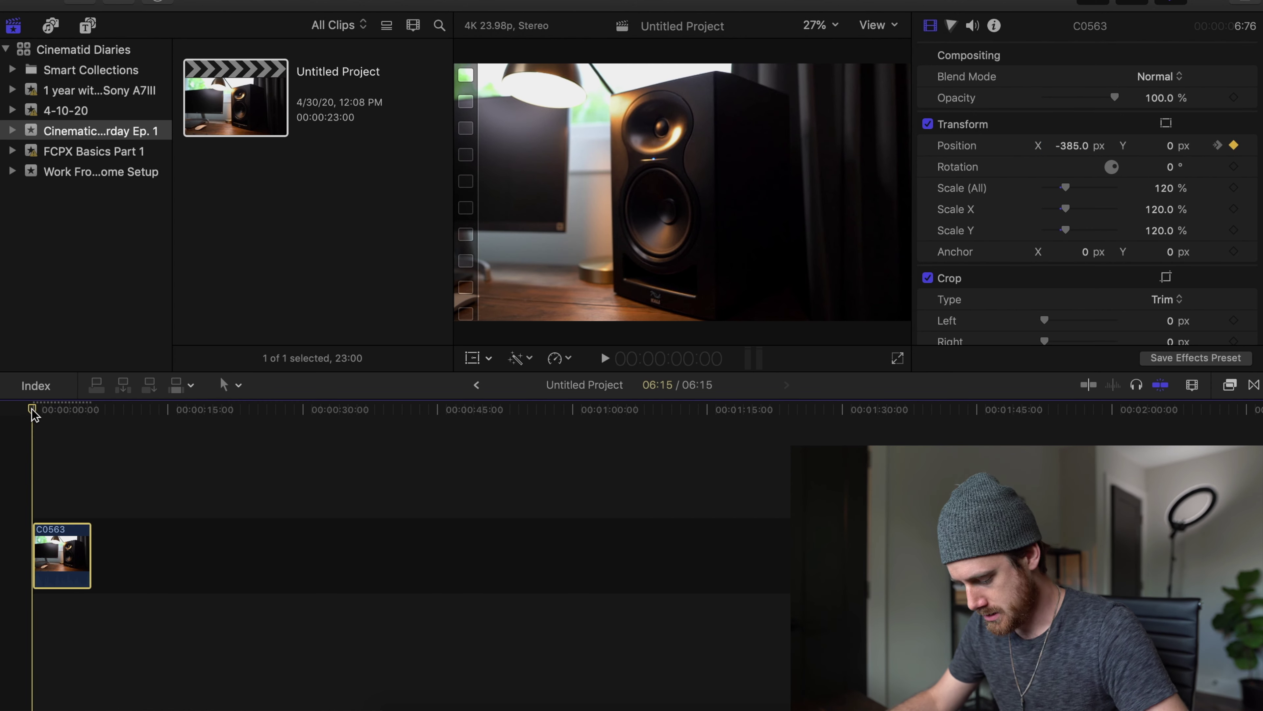
{"action": "key", "text": "space"}
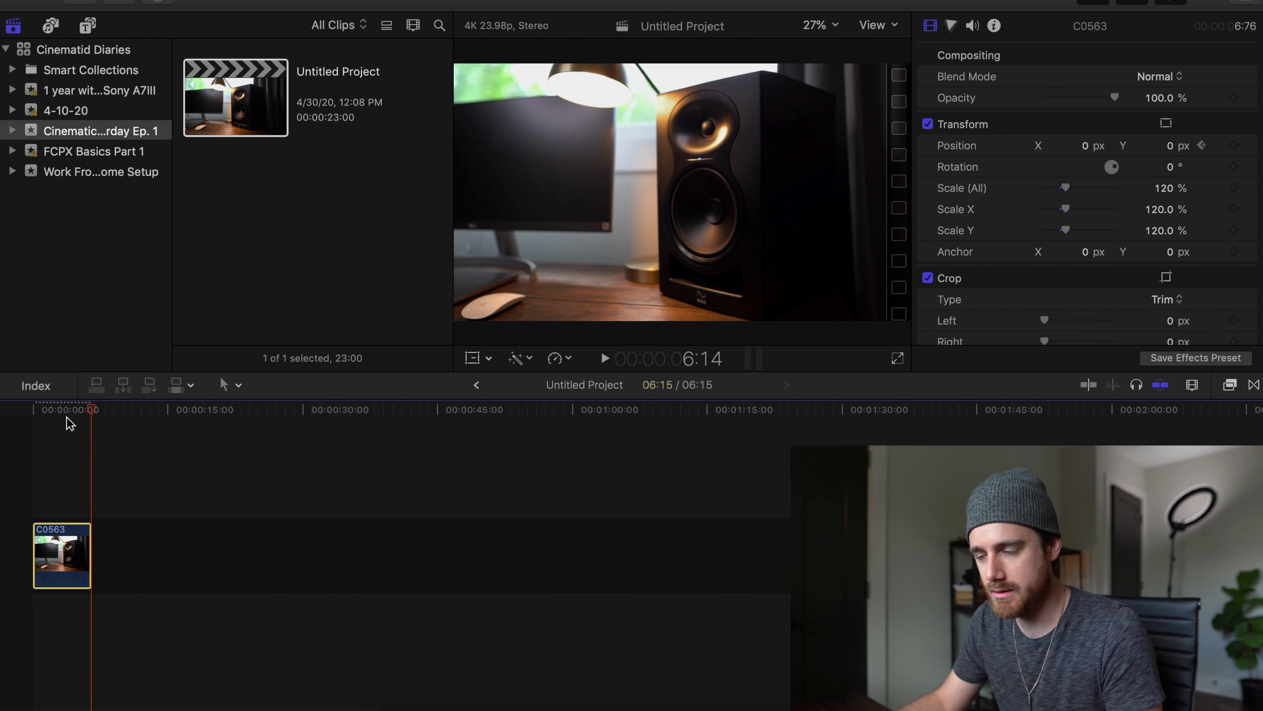
{"action": "left_click", "coordinate": [1169, 188]}
- Scale the clip to 140%, reset Position, and keyframe X at -763.6 px on the first frame
{"action": "type", "text": "140"}
{"action": "key", "text": "Return"}
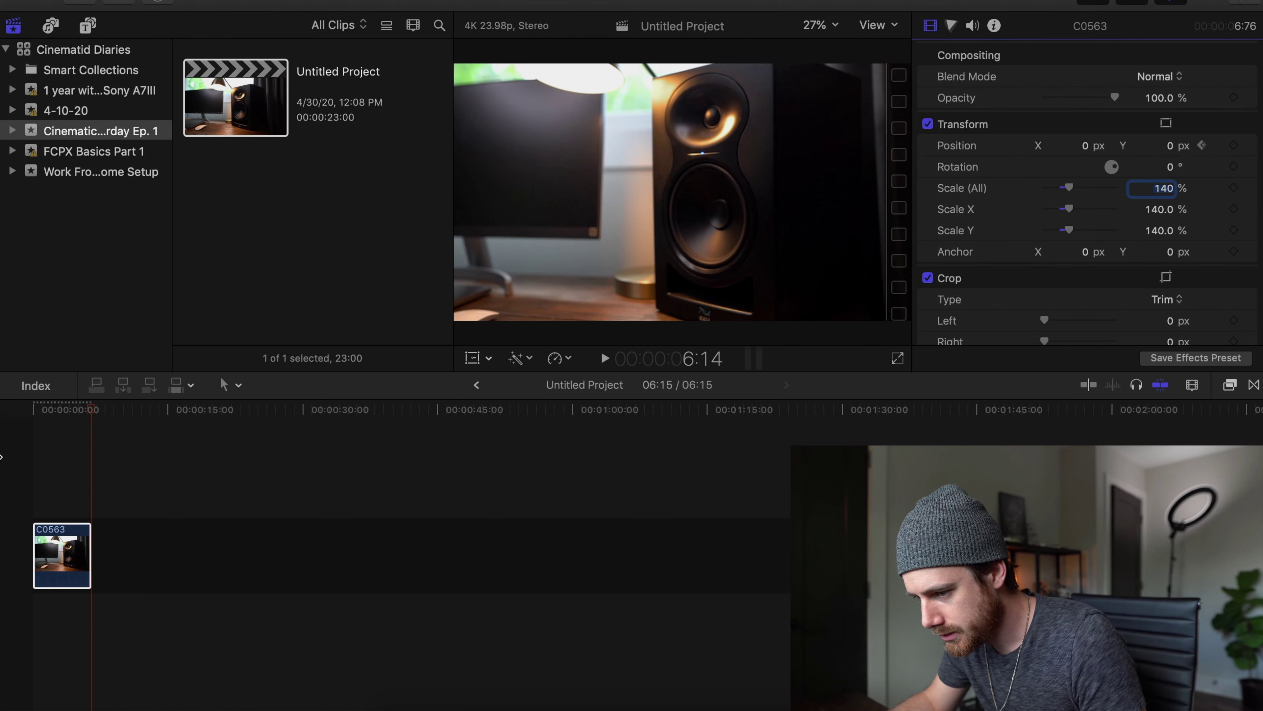
{"action": "left_click_drag", "start_coordinate": [81, 420], "coordinate": [30, 409]}
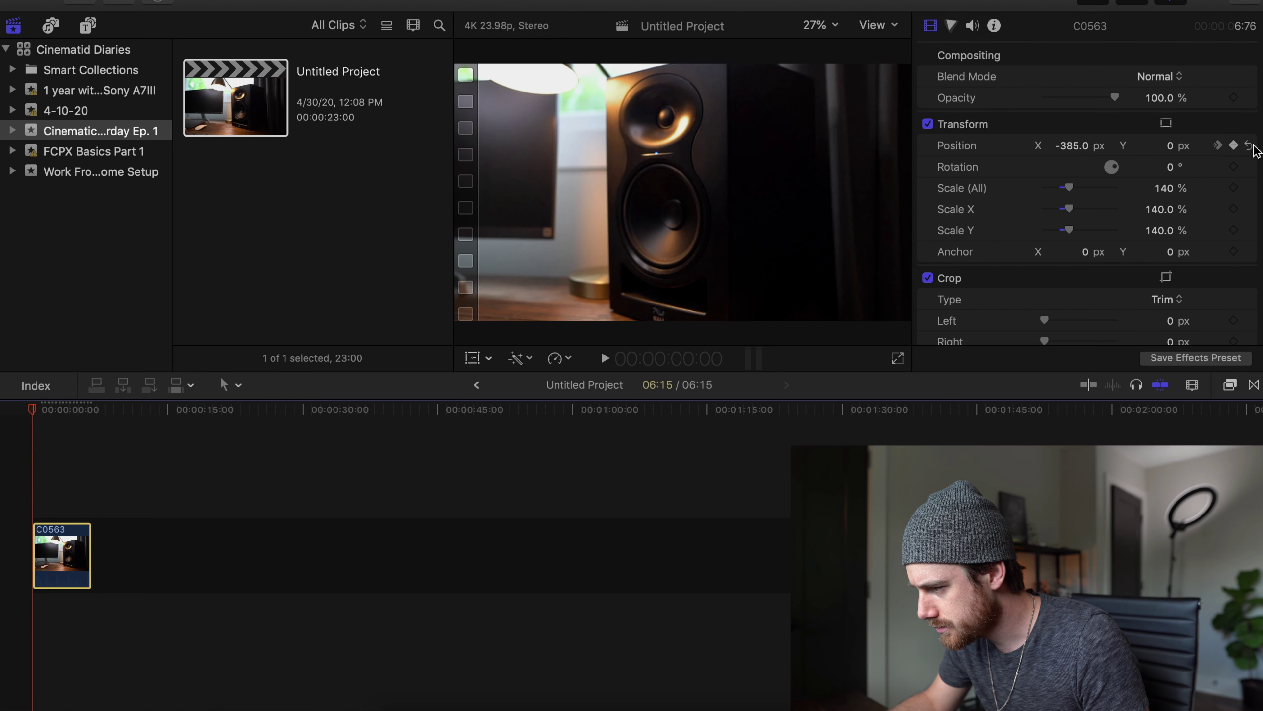
{"action": "left_click", "coordinate": [1250, 145]}
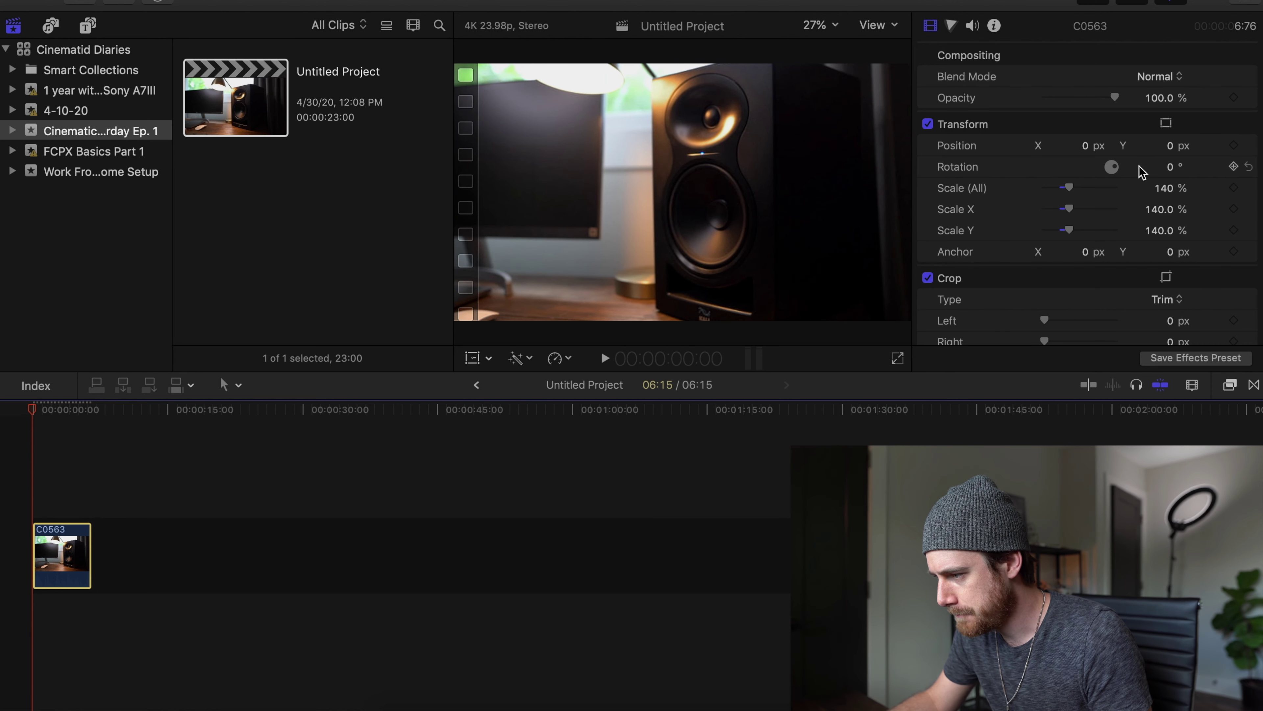
{"action": "left_click_drag", "start_coordinate": [1085, 146], "coordinate": [1017, 146]}
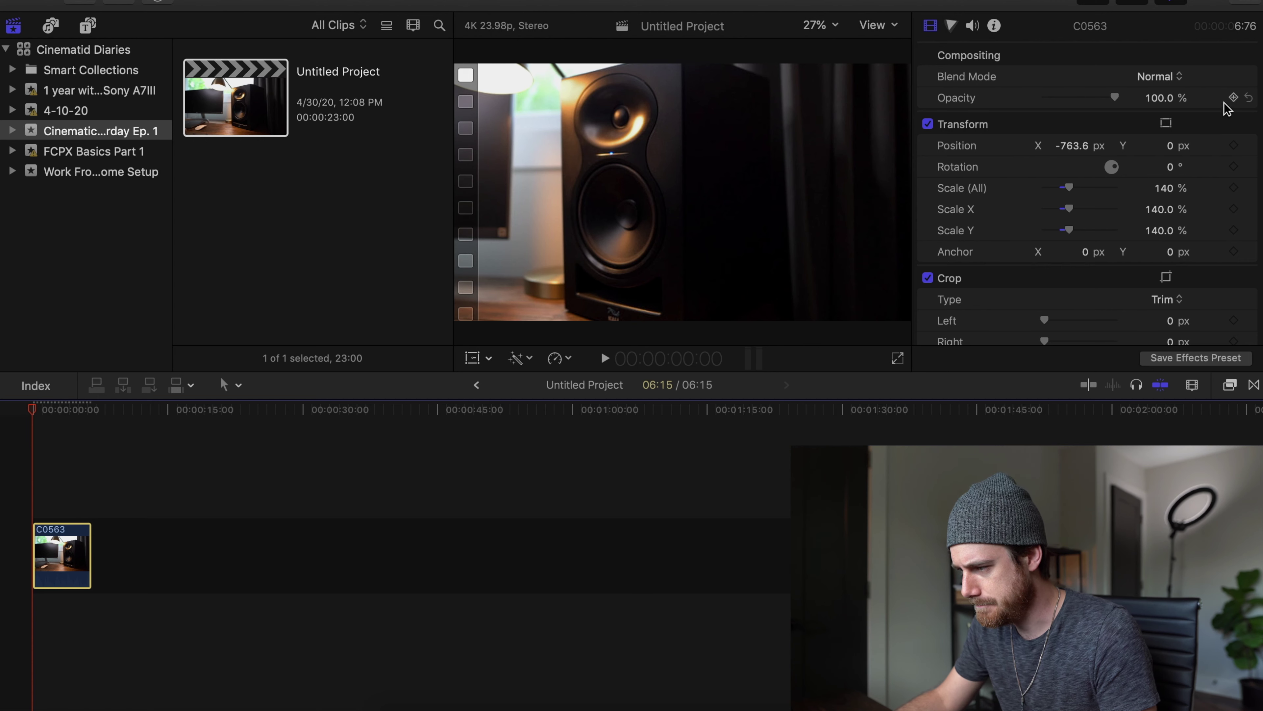
{"action": "left_click", "coordinate": [1233, 145]}
- Keyframe X at 0 px on the last frame and play back the slider move
{"action": "left_click_drag", "start_coordinate": [36, 424], "coordinate": [93, 409]}
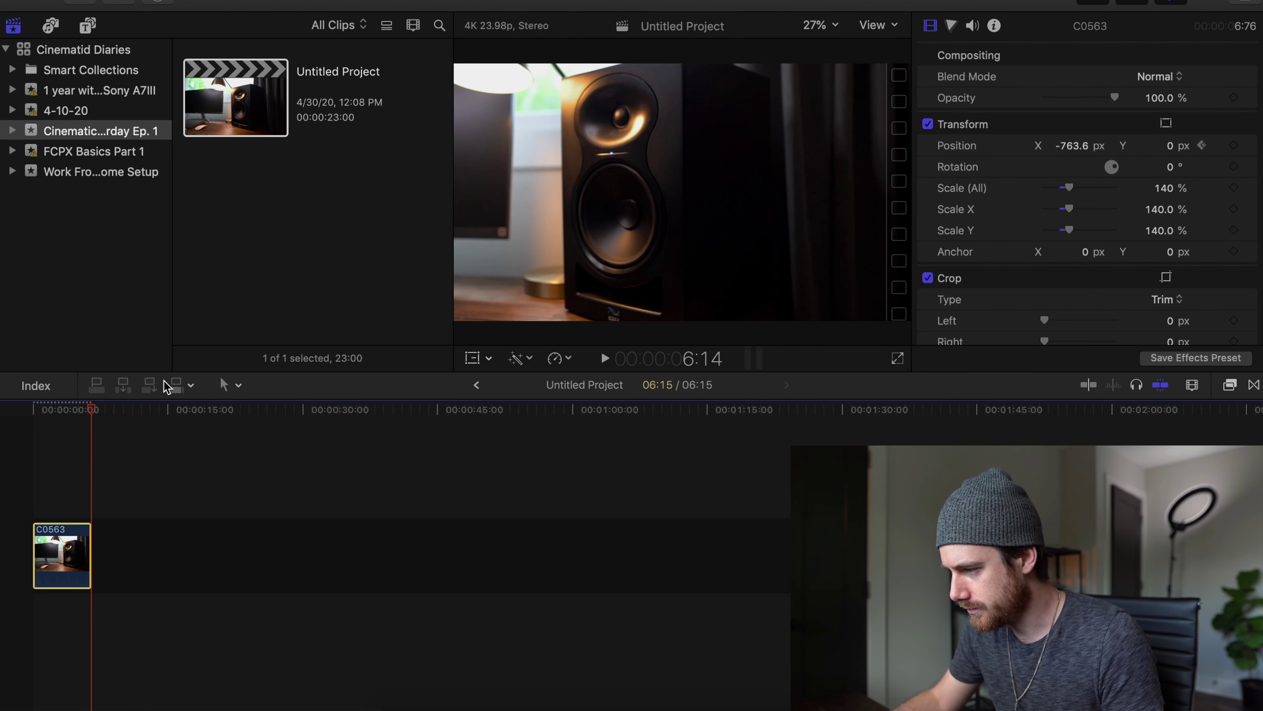
{"action": "left_click", "coordinate": [1071, 147]}
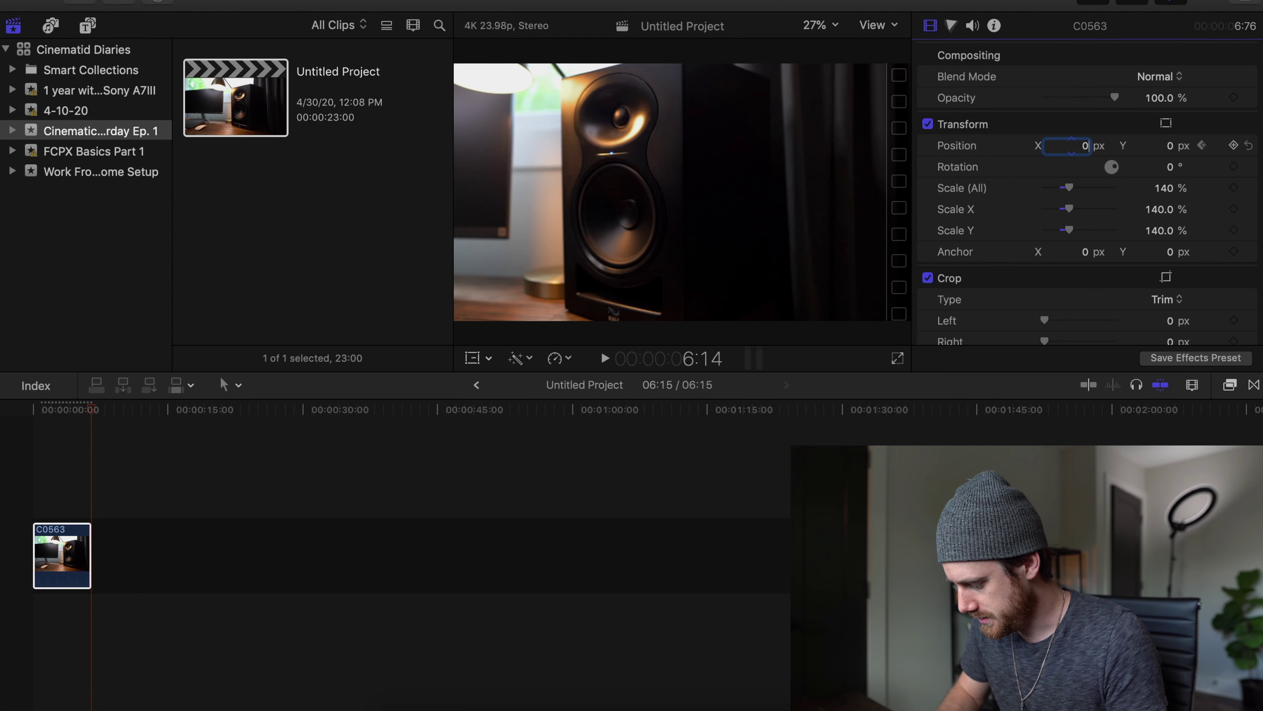
{"action": "key", "text": "Return"}
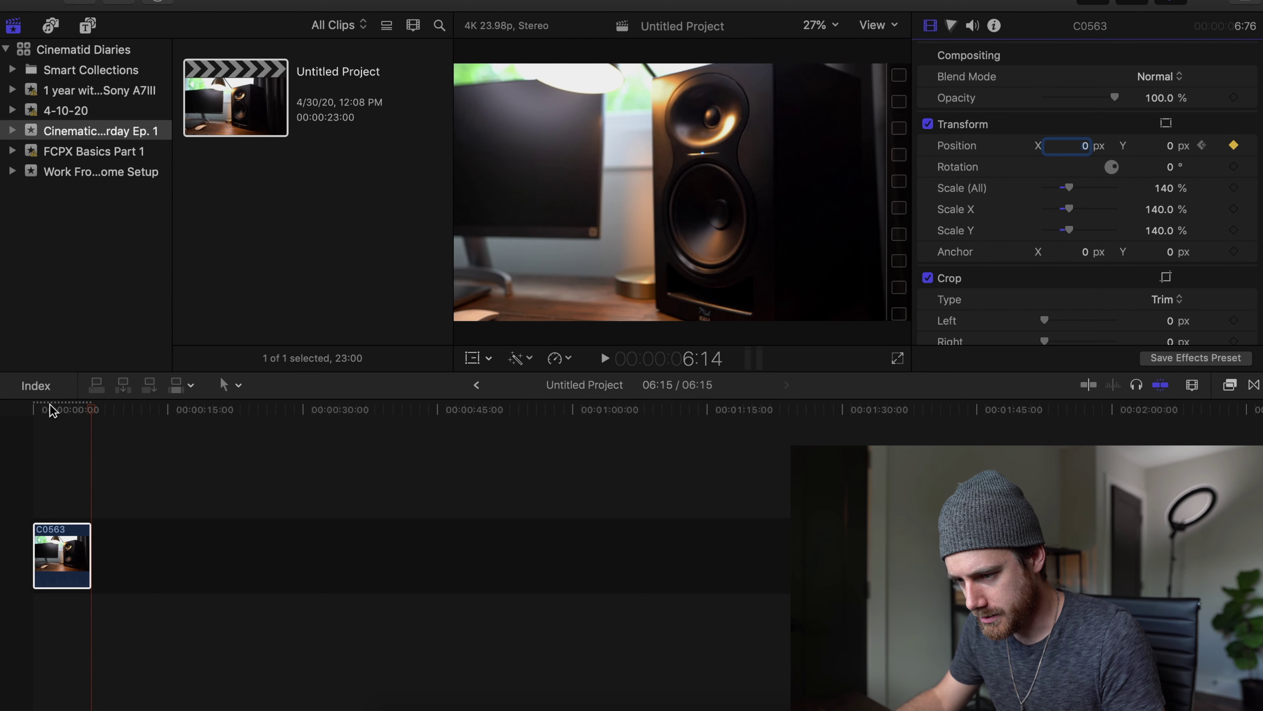
{"action": "left_click", "coordinate": [8, 414]}
{"action": "key", "text": "space"}
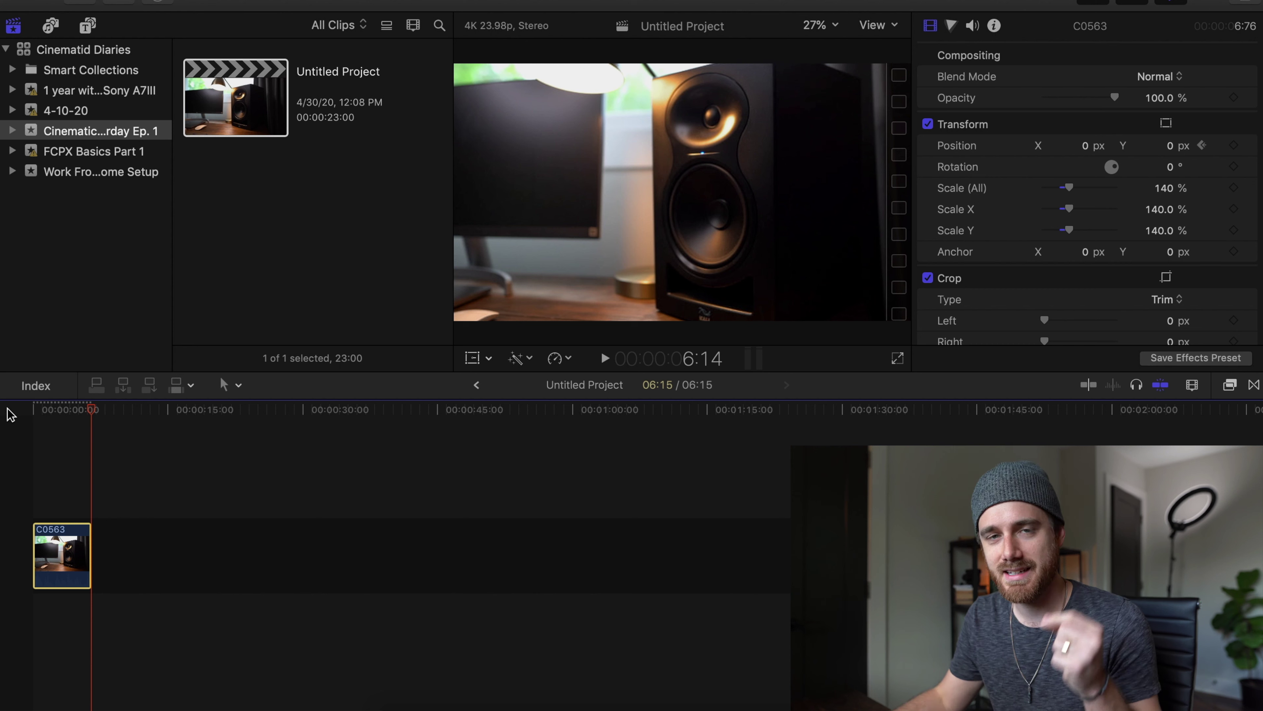
{"action": "left_click", "coordinate": [37, 412]}
{"action": "key", "text": "space"}
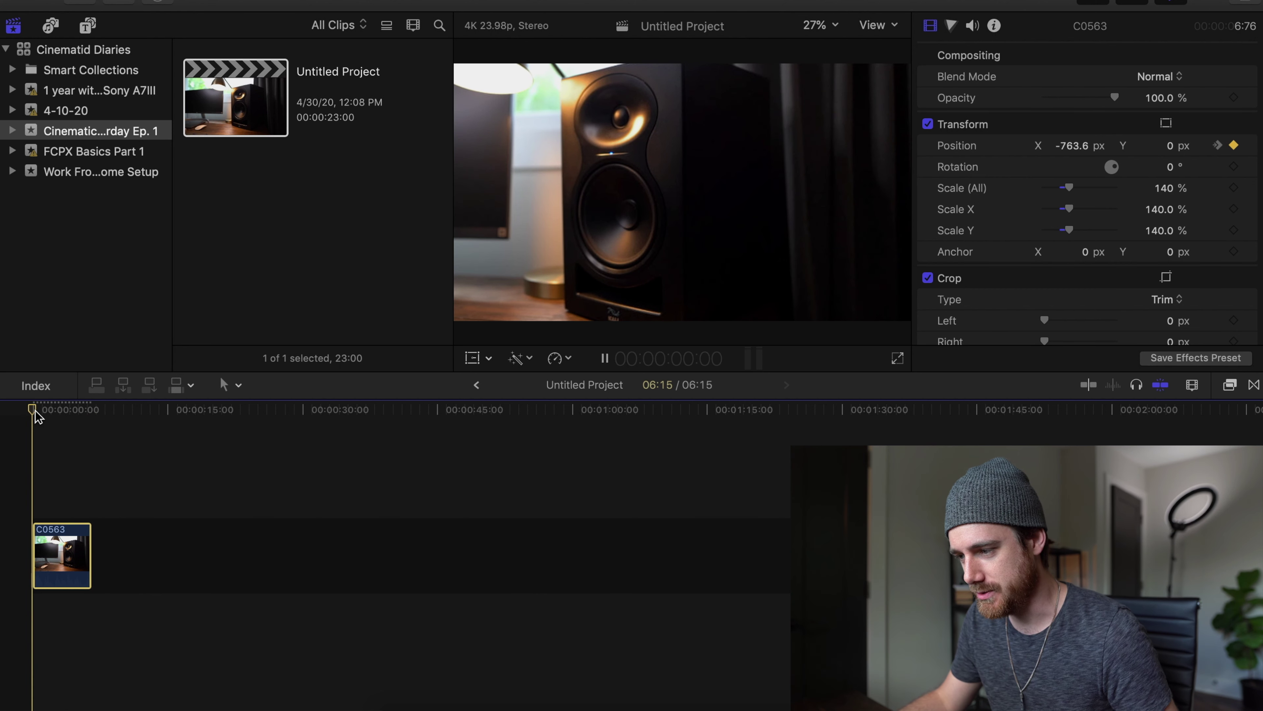
{"action": "key", "text": "space"}
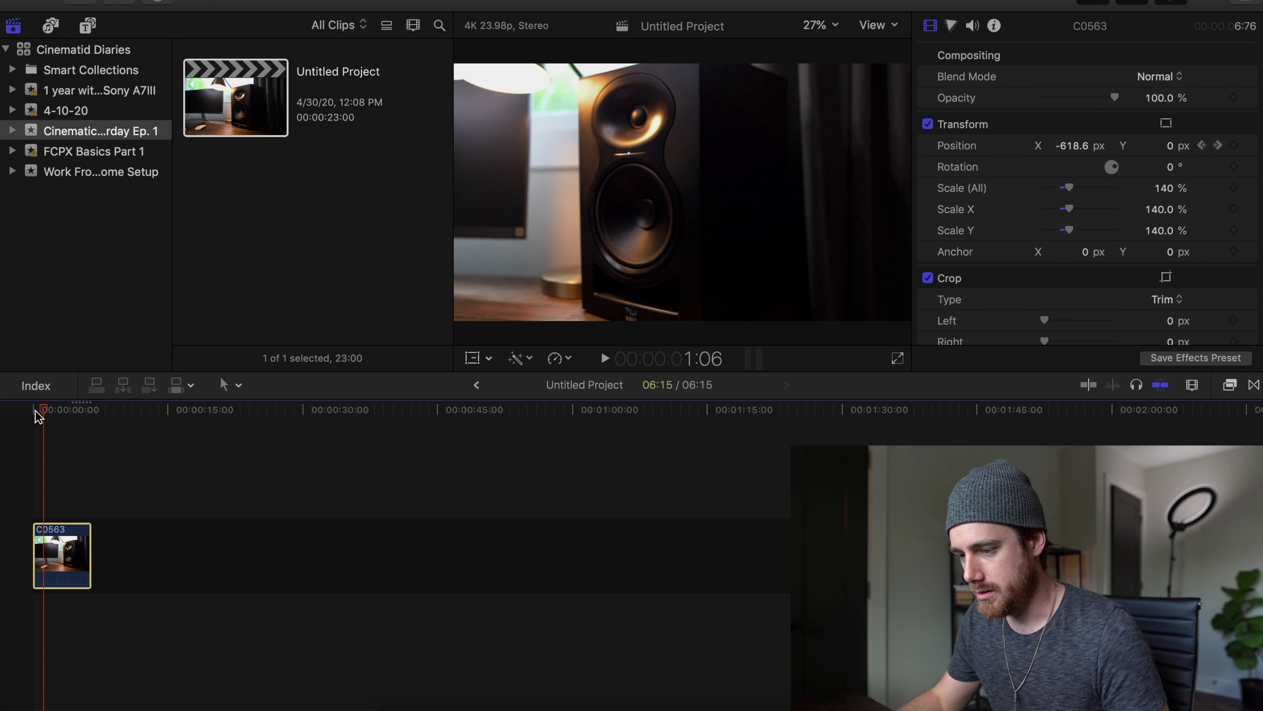
{"action": "left_click_drag", "start_coordinate": [54, 410], "coordinate": [37, 411]}
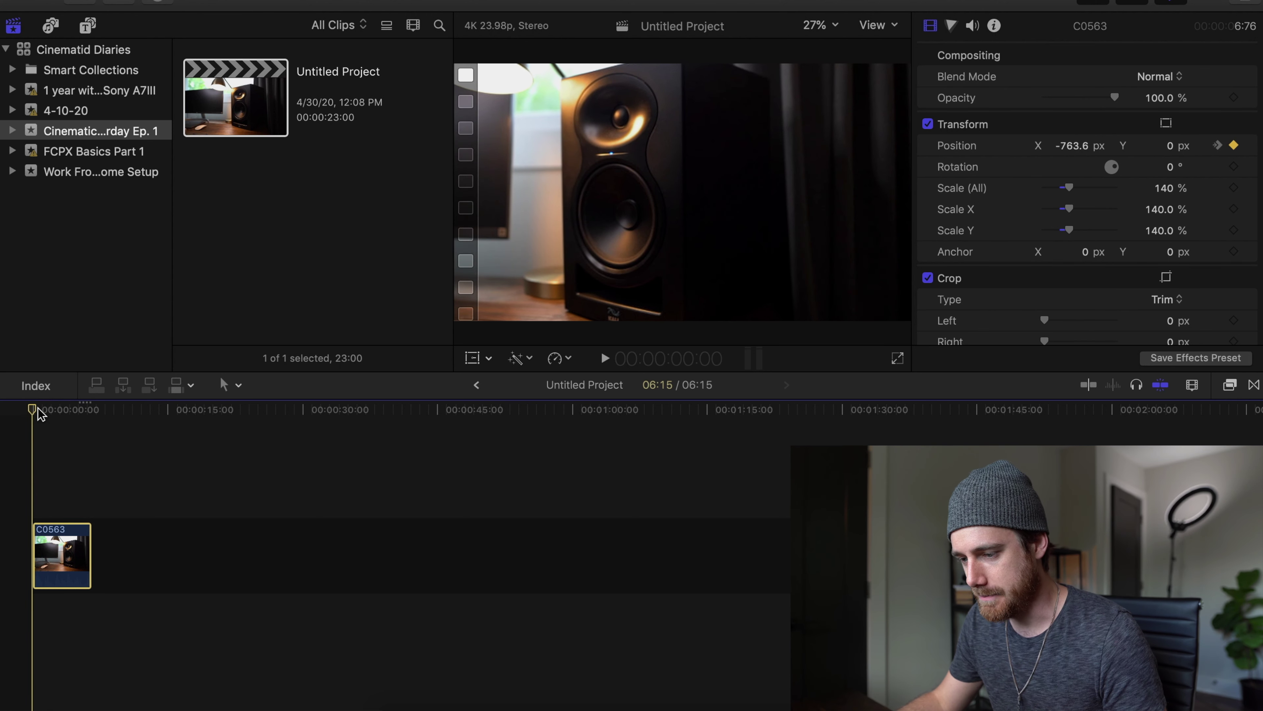